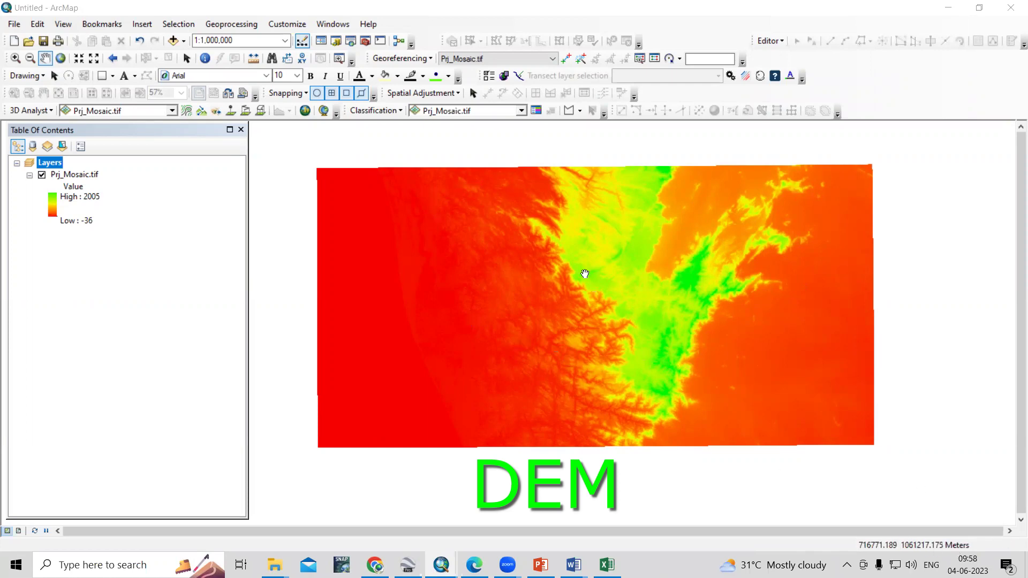
Bring up the context menu for the Prj_Mosaic.tif DEM layer
right_click(68, 178)
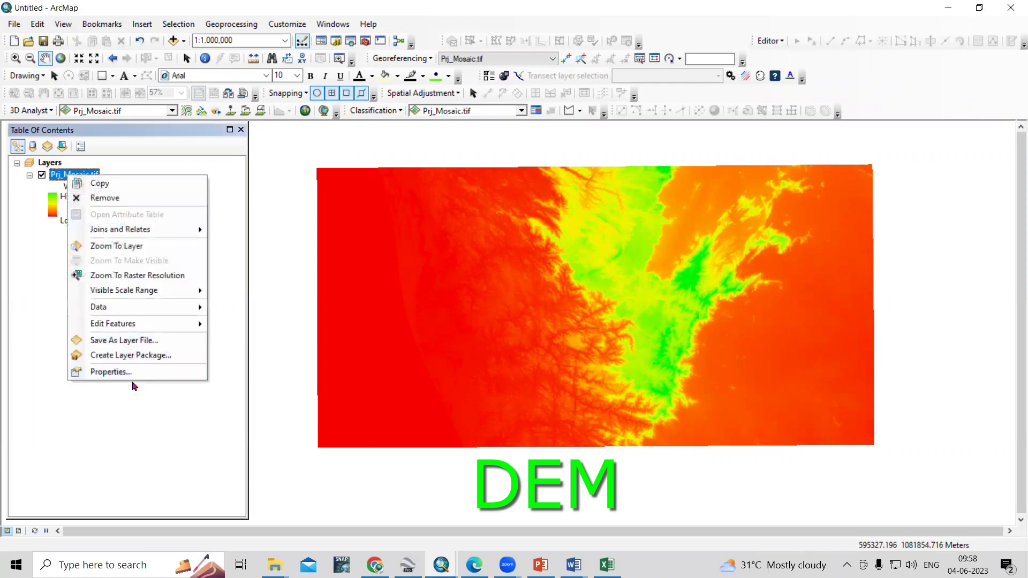
left_click(162, 372)
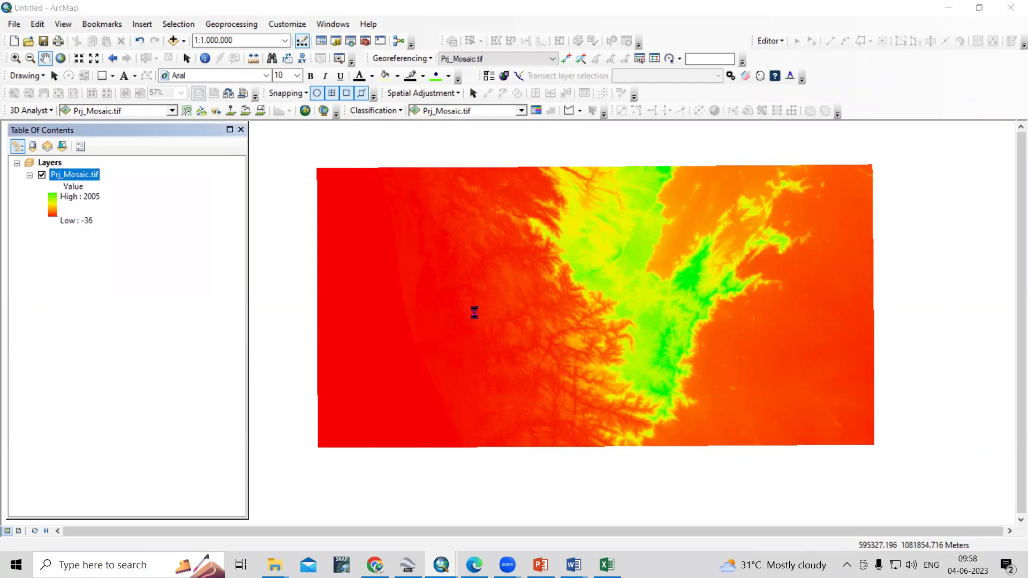
scroll(485, 260, "down", 2)
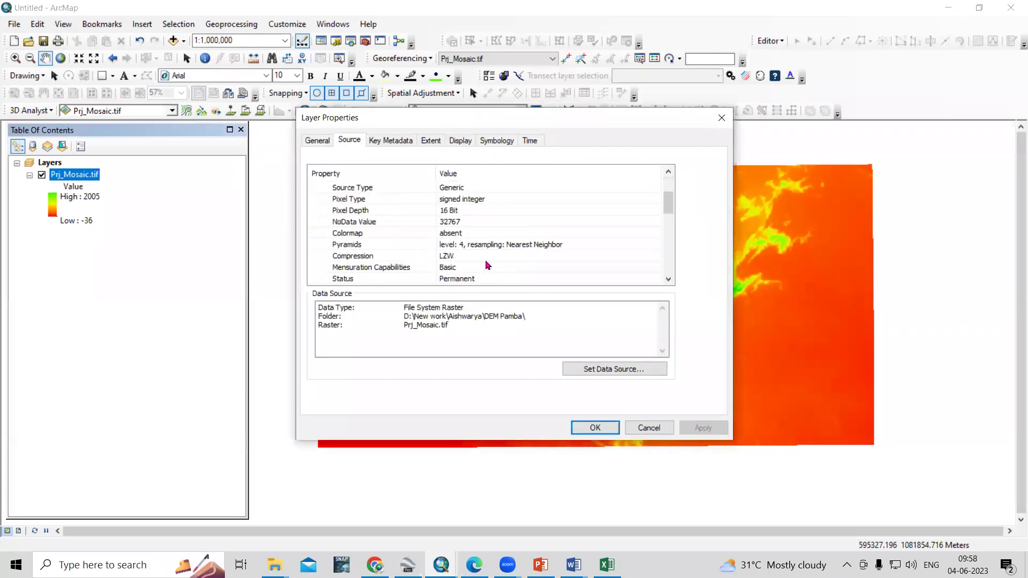
scroll(485, 260, "down", 2)
scroll(483, 264, "down", 1)
scroll(483, 264, "down", 1)
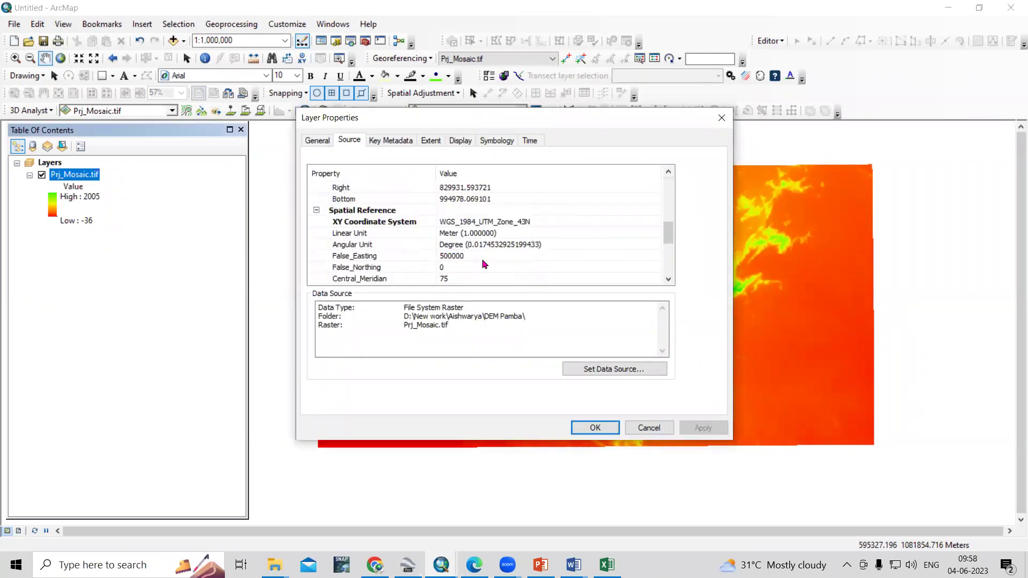
left_click(473, 223)
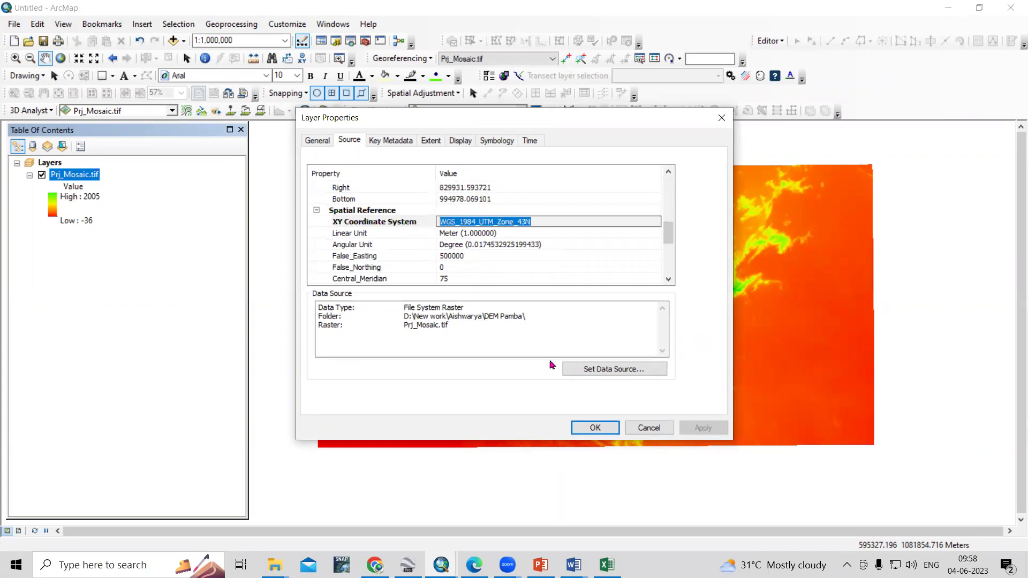
left_click(648, 427)
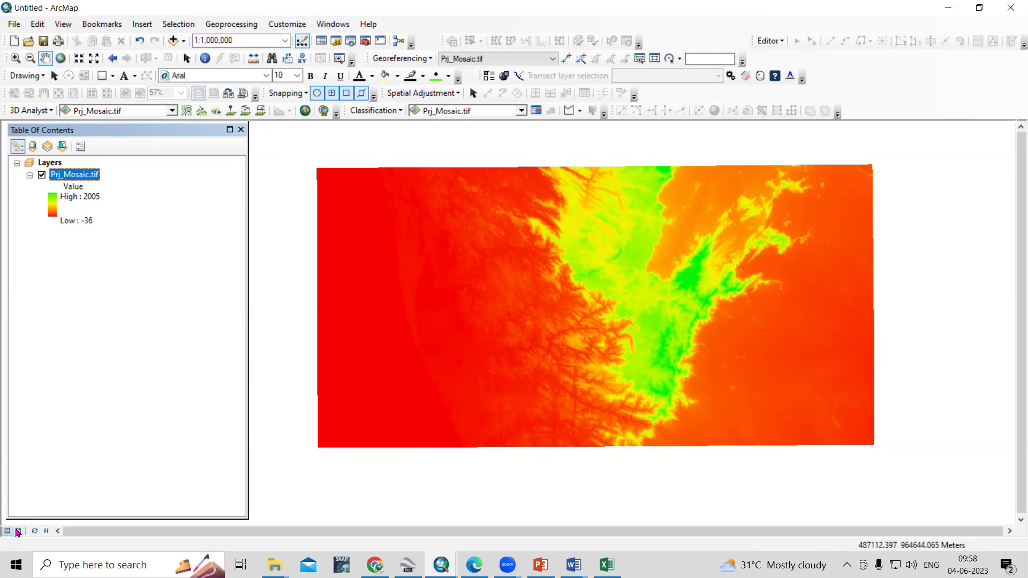
Switch to Layout View and check Page and Print Setup without changing it
left_click(18, 531)
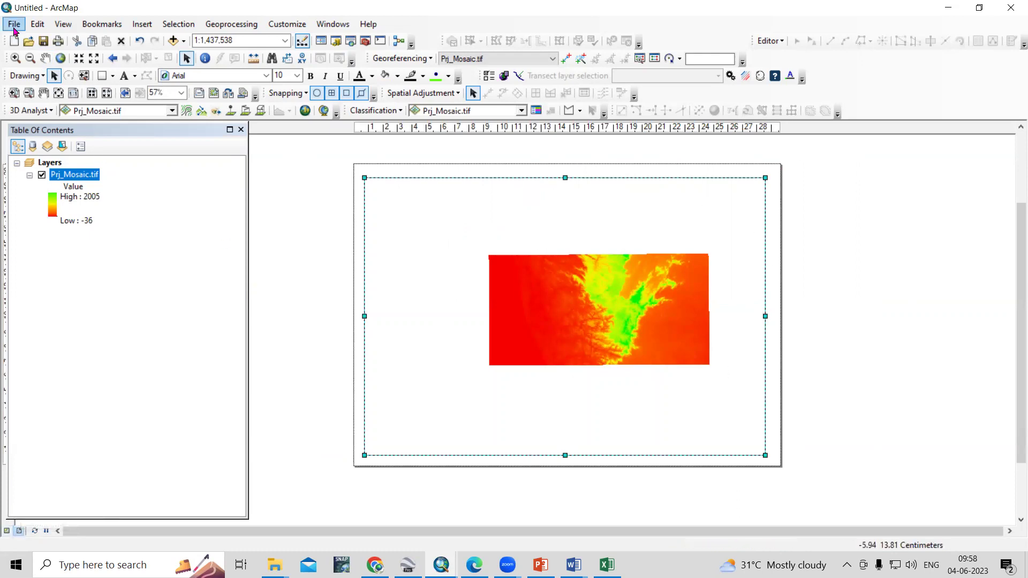
left_click(14, 31)
left_click(472, 218)
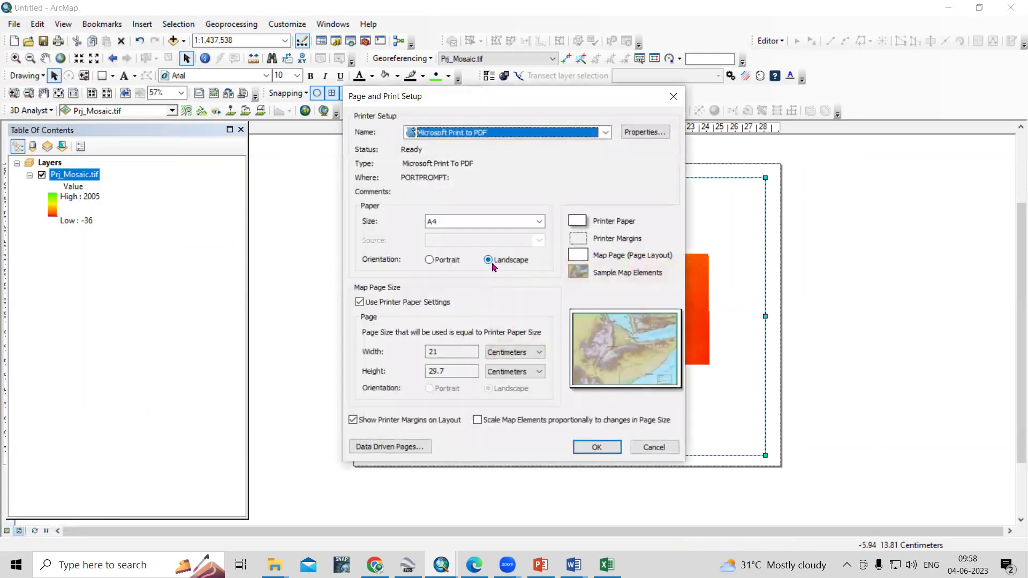
left_click(653, 446)
Zoom in until the DEM fills the data frame, then select the Layers data frame
mouse_move(457, 242)
left_mouse_down()
mouse_move(551, 301)
mouse_move(724, 376)
left_mouse_up()
left_click_drag(407, 232, 743, 421)
mouse_move(372, 213)
left_mouse_down()
mouse_move(529, 363)
mouse_move(734, 413)
left_mouse_up()
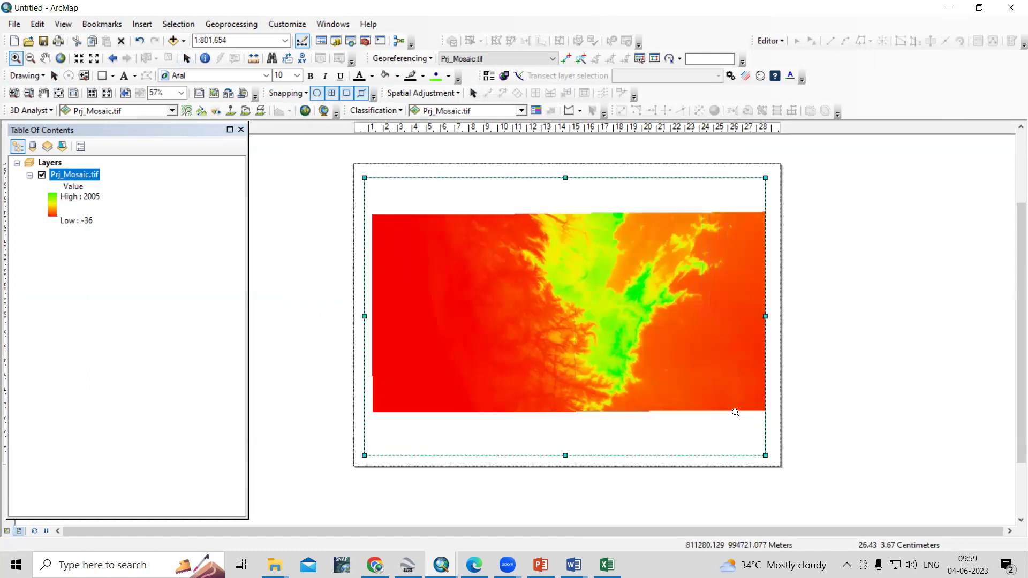
left_click_drag(371, 212, 753, 425)
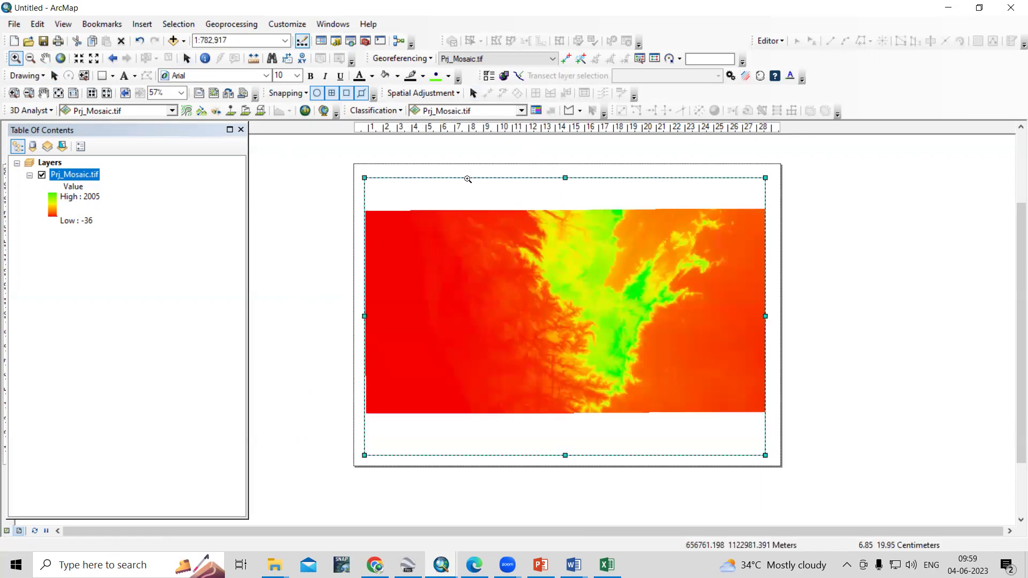
left_click(49, 165)
Start a new Measured Grid from the Layers data frame's Grids properties
right_click(49, 166)
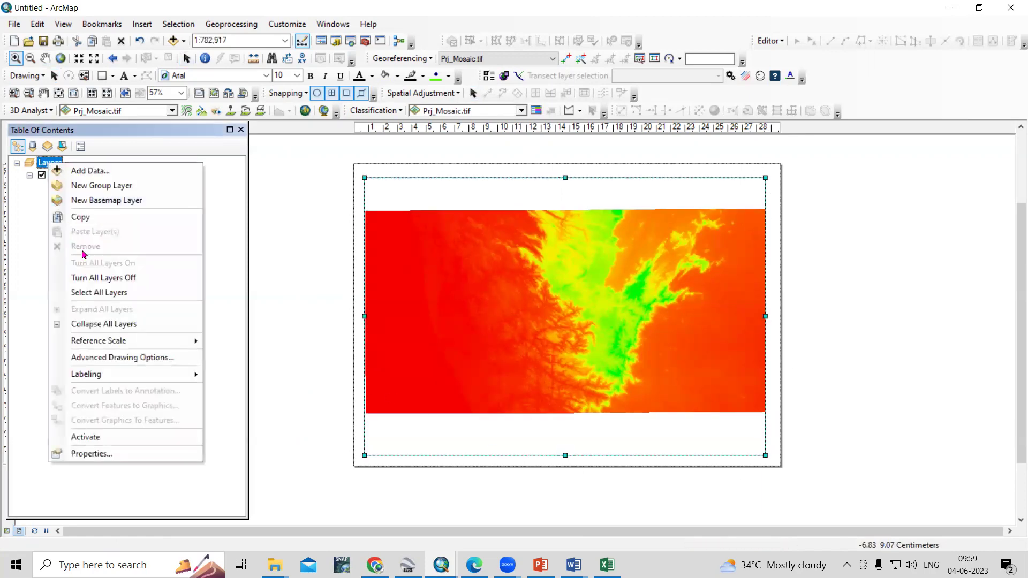
left_click(127, 455)
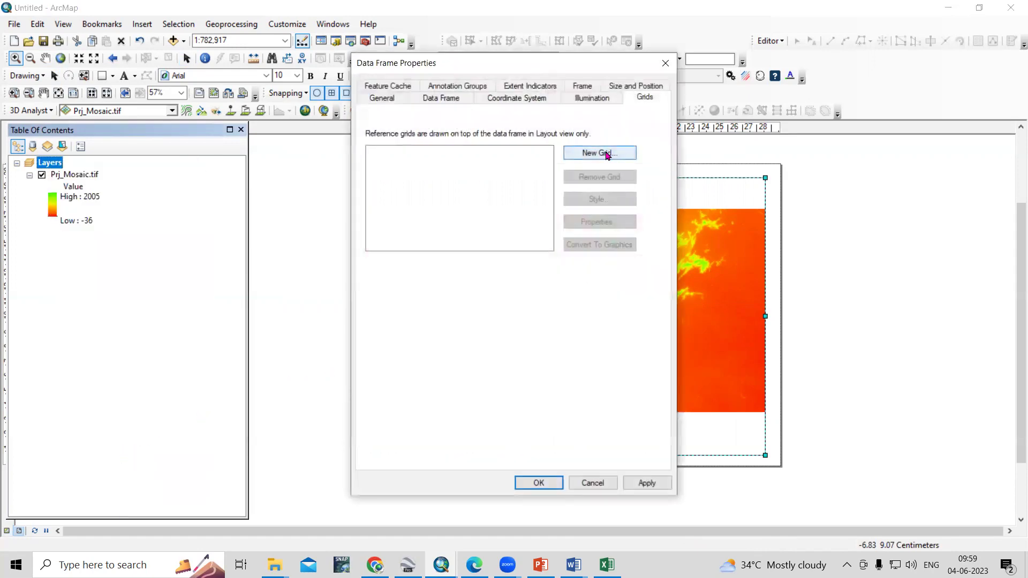
left_click(605, 155)
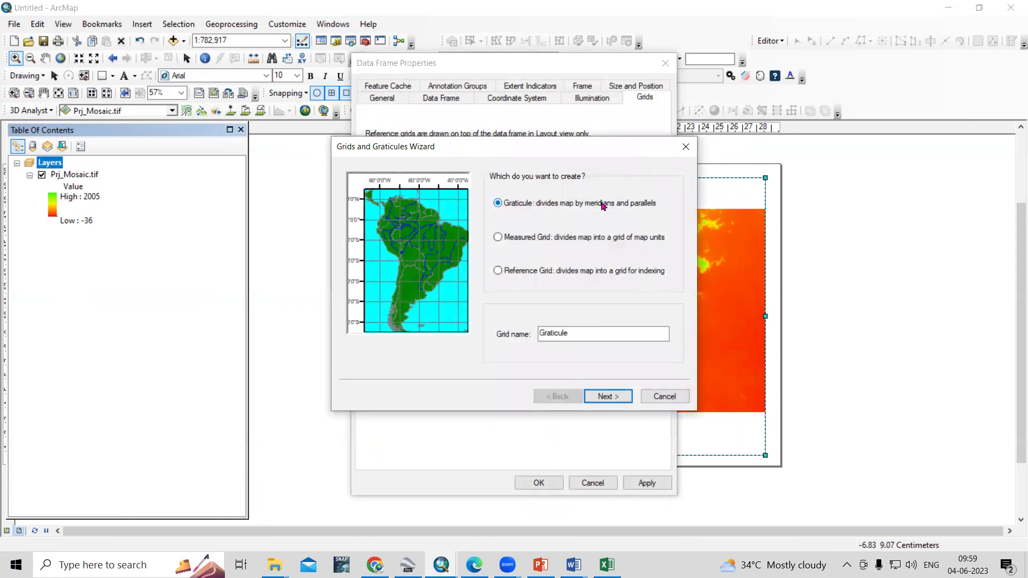
left_click(499, 239)
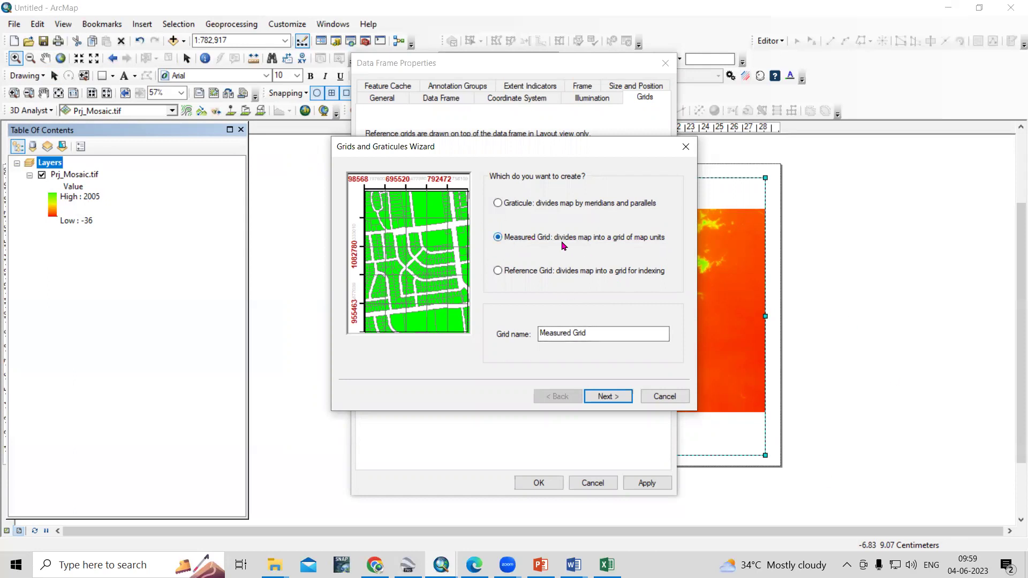
left_click(604, 396)
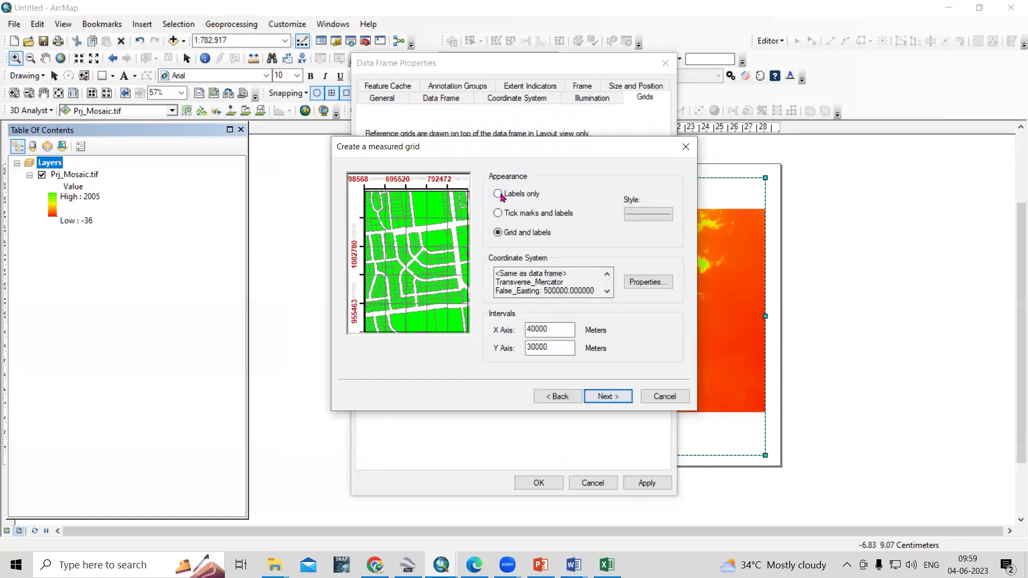
Make the grid labels-only with 40000 m by 30000 m intervals and advance to border options
left_click(499, 213)
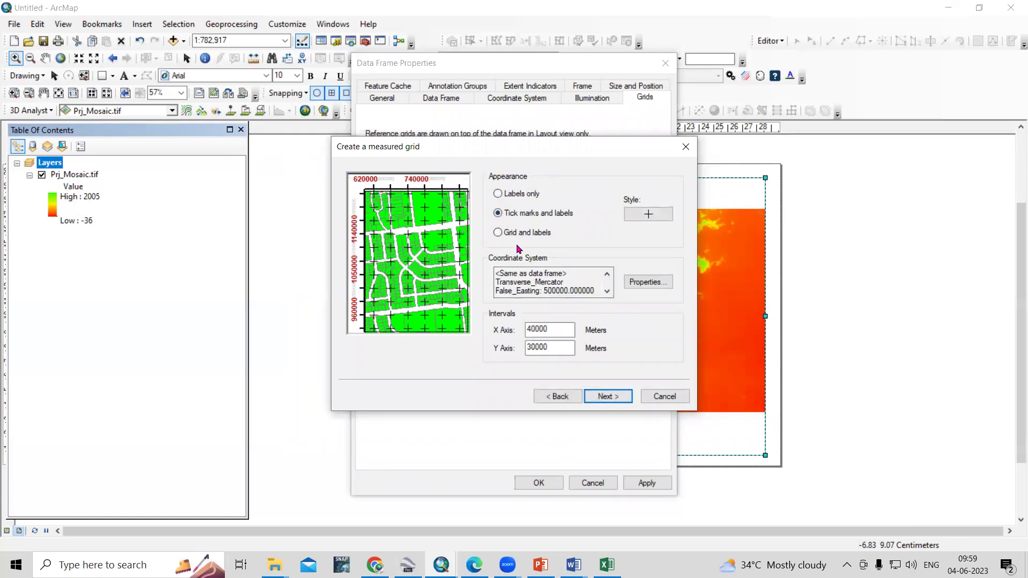
left_click(497, 233)
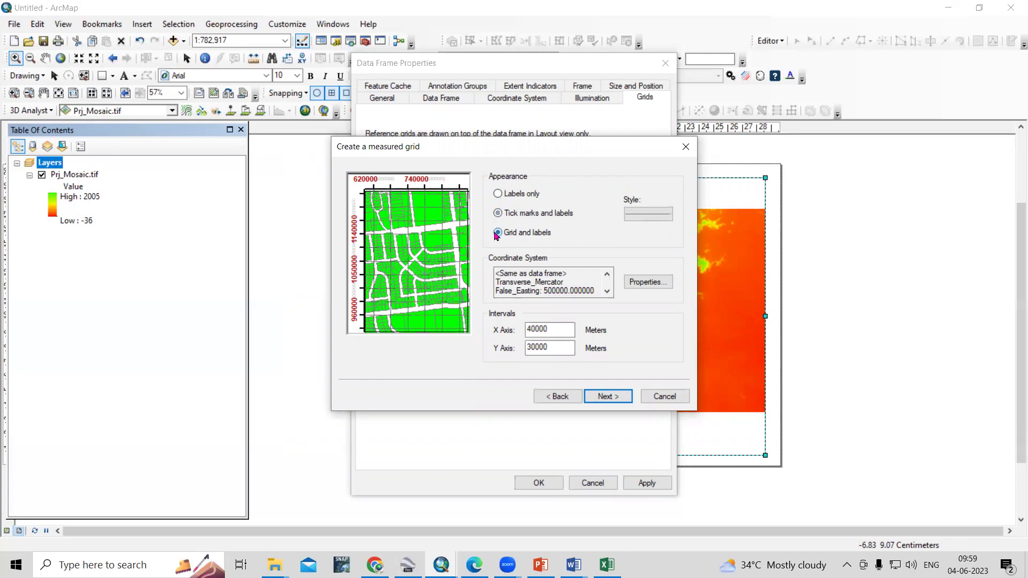
left_click(499, 195)
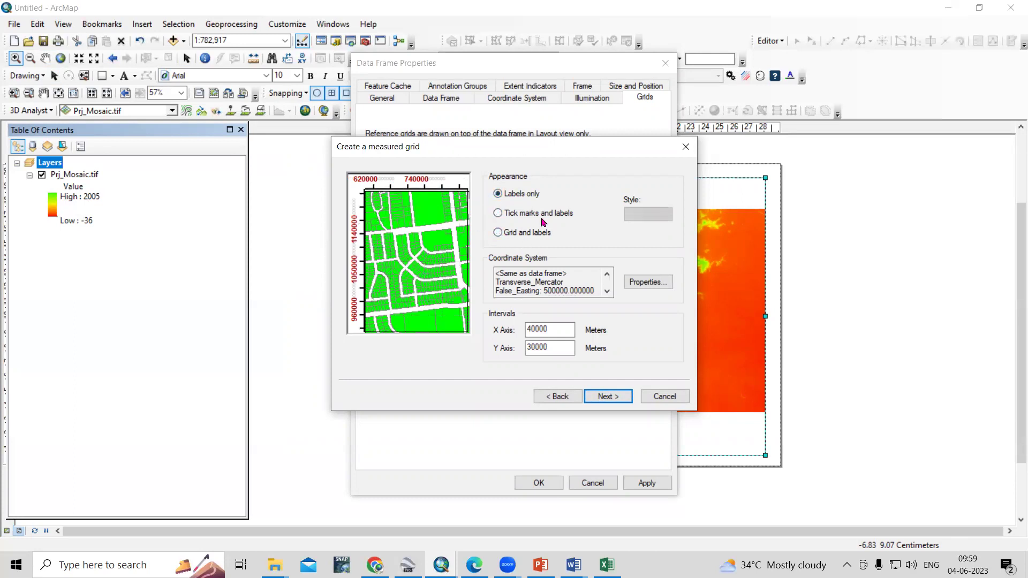
left_click_drag(547, 328, 506, 329)
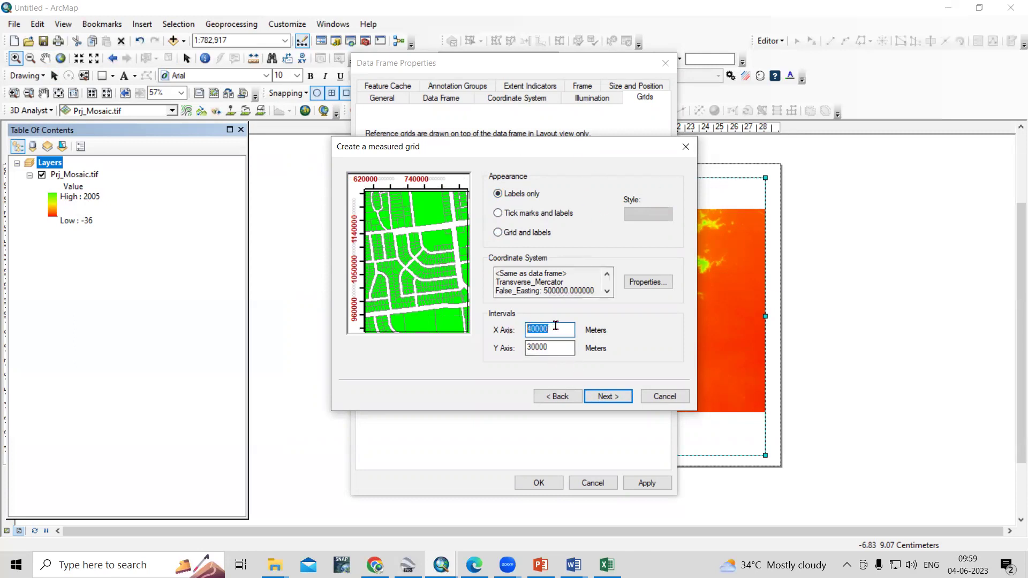
left_click_drag(551, 328, 510, 331)
left_click(559, 329)
left_click(613, 402)
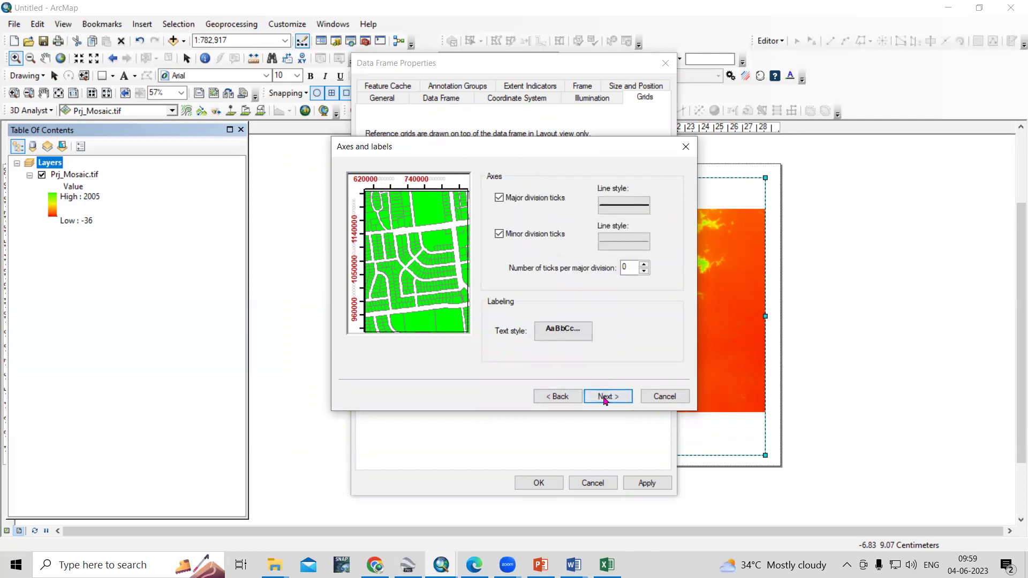
left_click(608, 398)
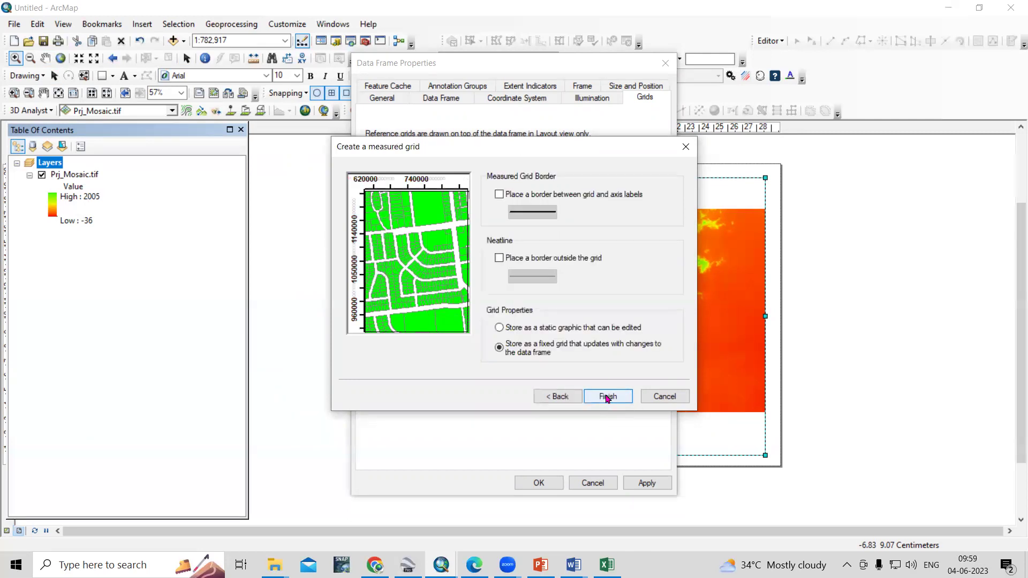
Finish and apply the measured grid, then close Data Frame Properties to view labels
left_click(607, 398)
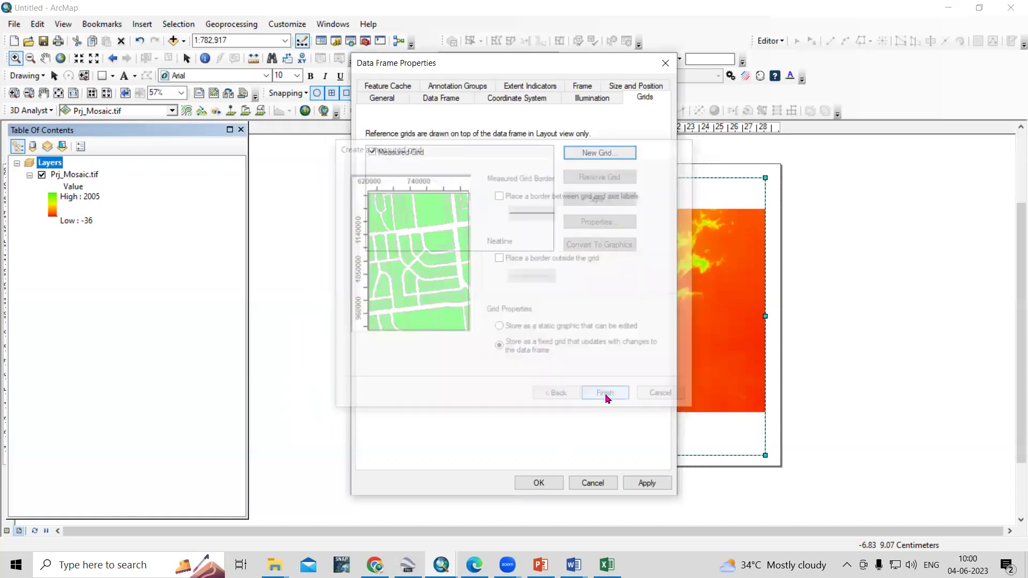
left_click(646, 484)
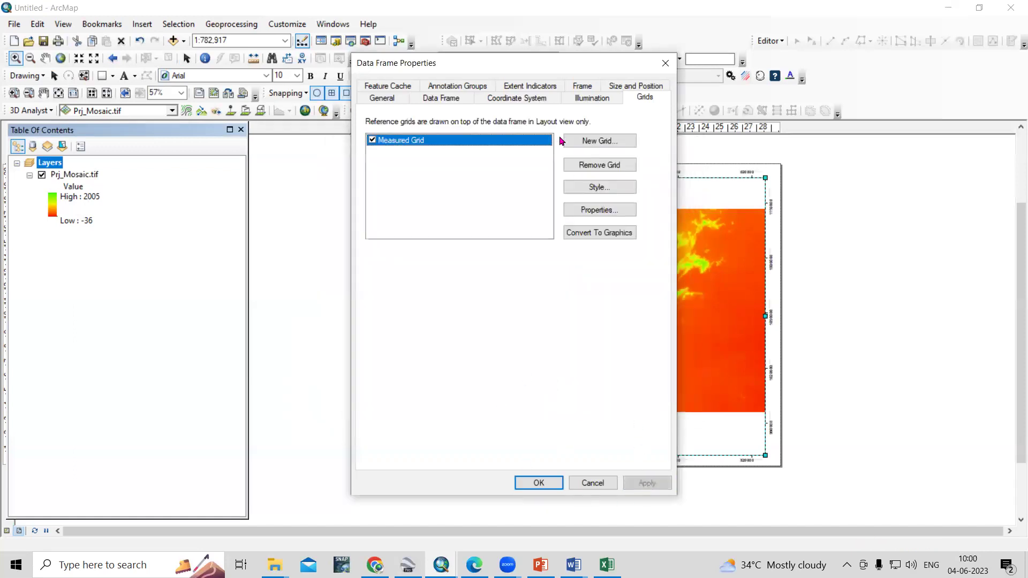
left_click_drag(472, 73, 115, 74)
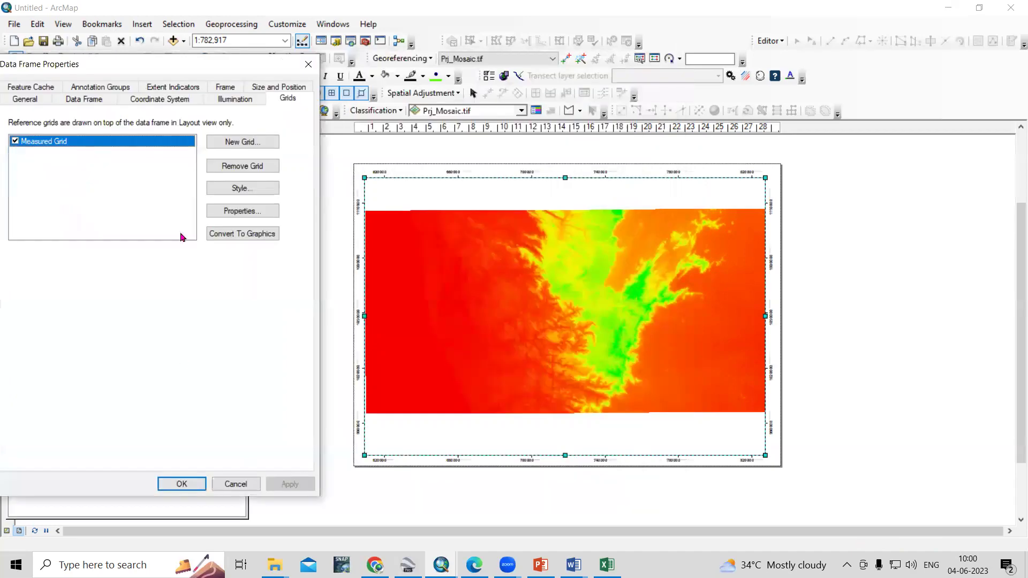
left_click(183, 484)
scroll(783, 283, "up", 1)
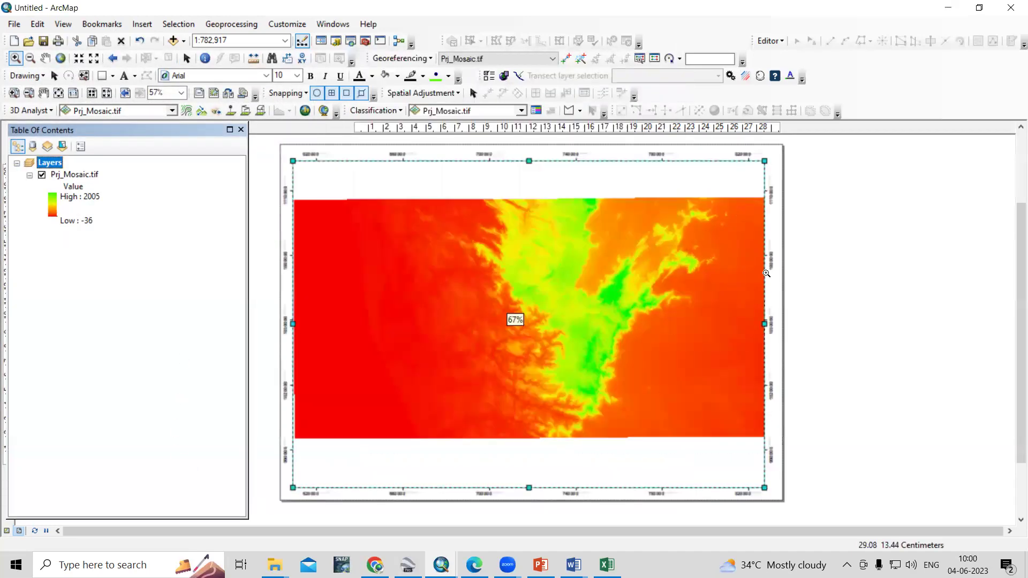
scroll(772, 286, "up", 2)
scroll(772, 287, "up", 1)
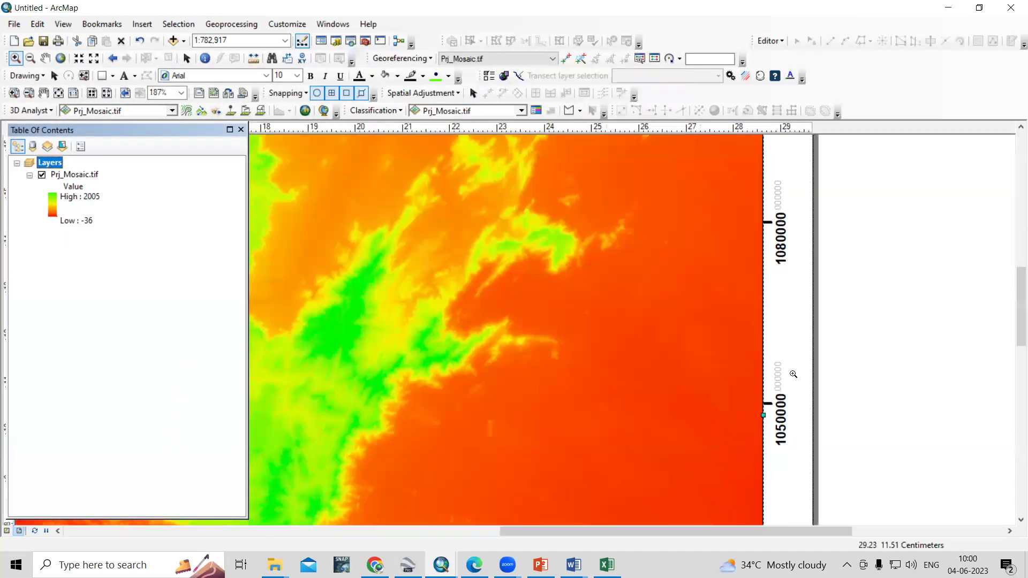
scroll(801, 292, "down", 2)
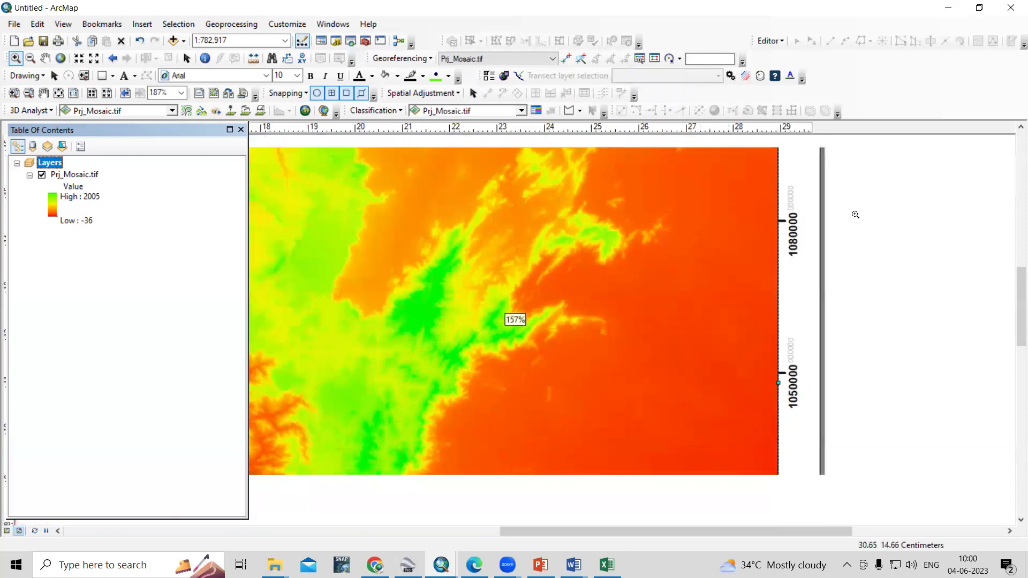
scroll(835, 228, "down", 2)
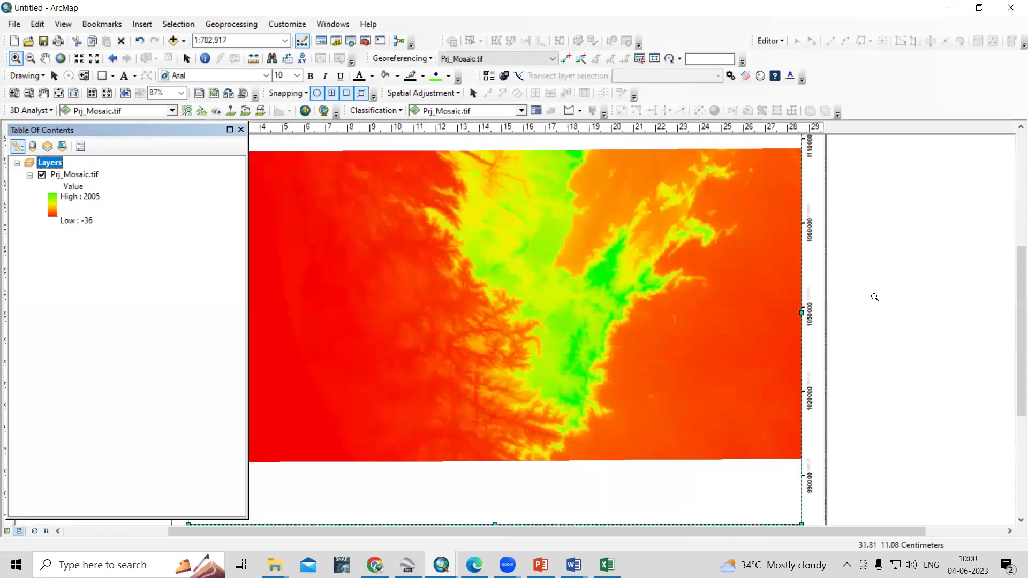
scroll(877, 297, "down", 1)
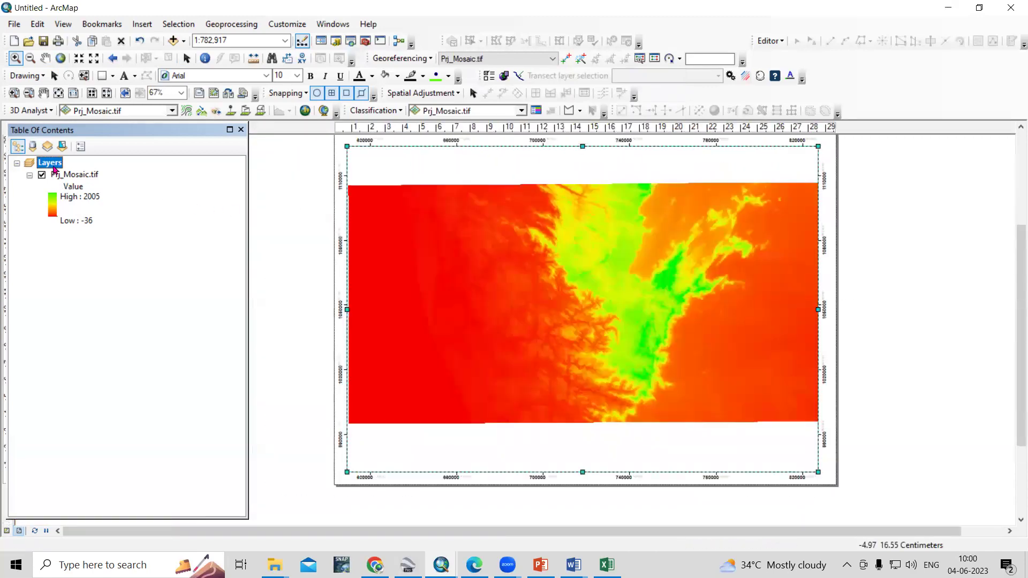
Go to the interval settings of the Layers data frame's measured grid
right_click(51, 165)
left_click(160, 454)
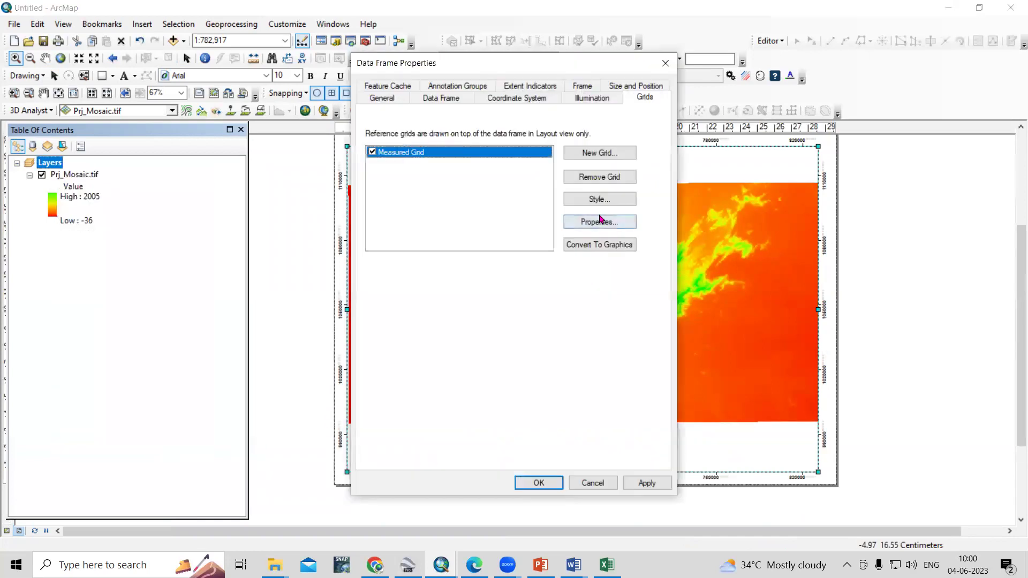
left_click(599, 222)
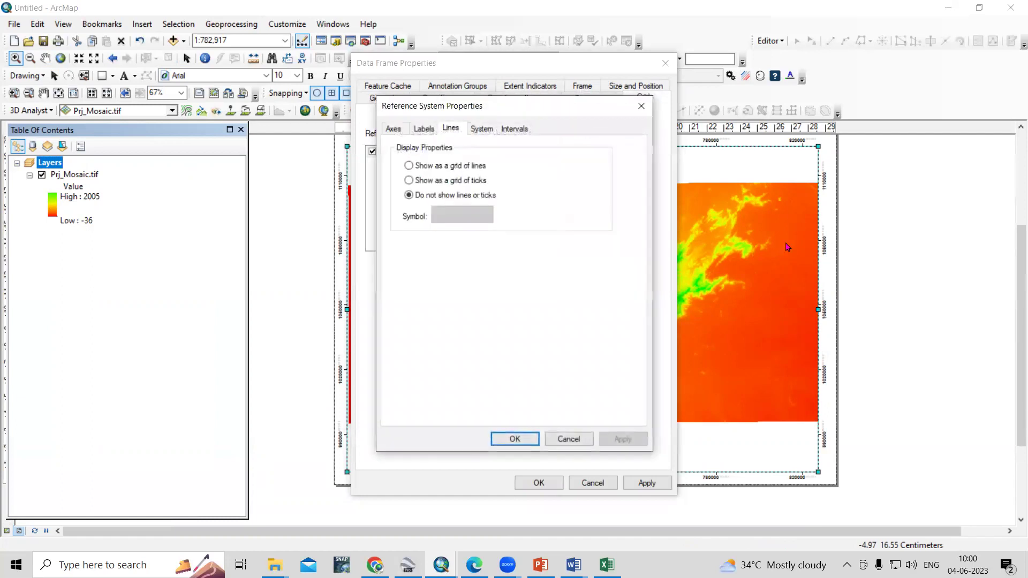
left_click(514, 129)
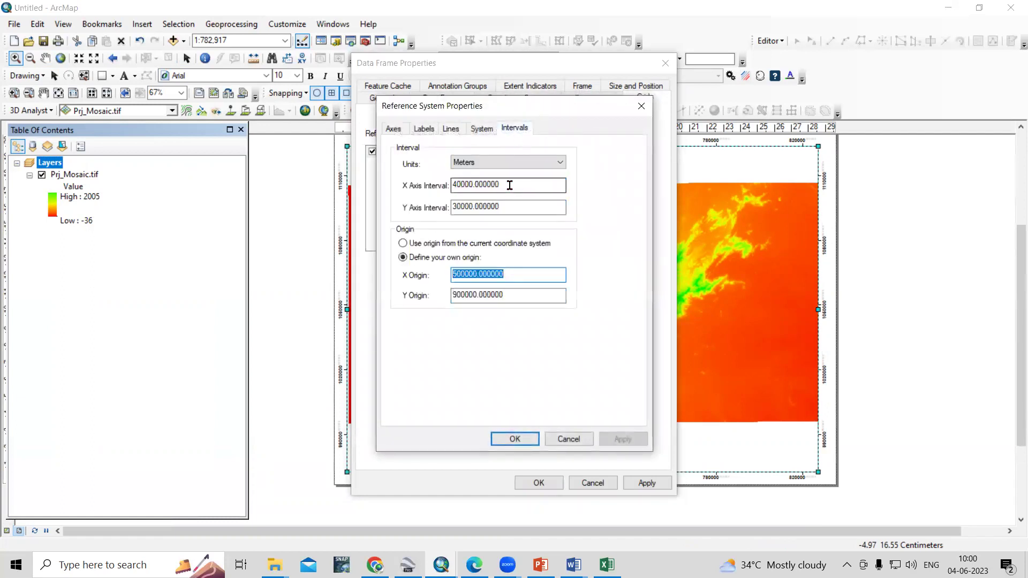
Change the grid intervals to X 20000 m and Y 10000 m and apply
left_click(456, 186)
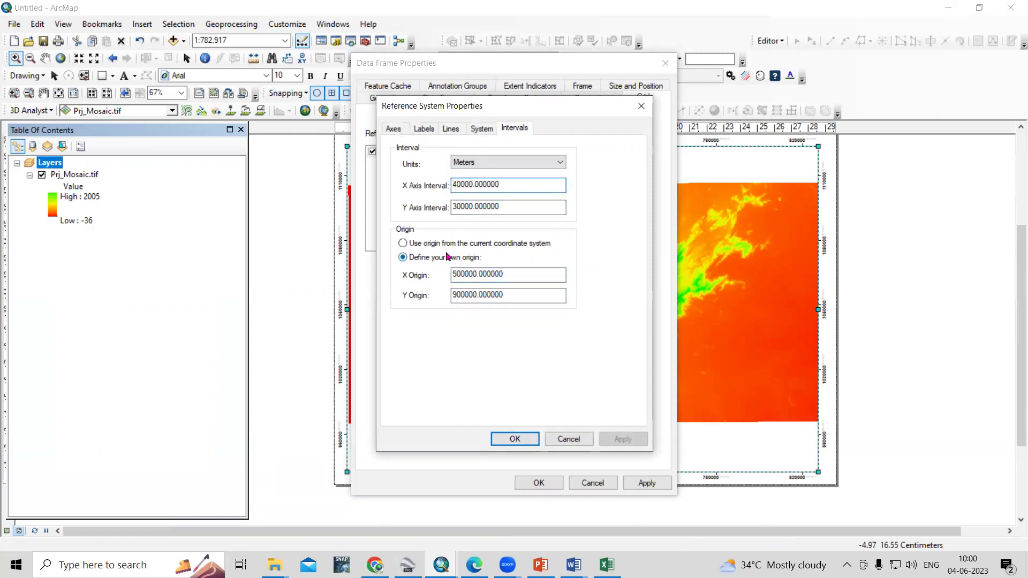
key("BackSpace")
type("2")
left_click(456, 208)
type("1")
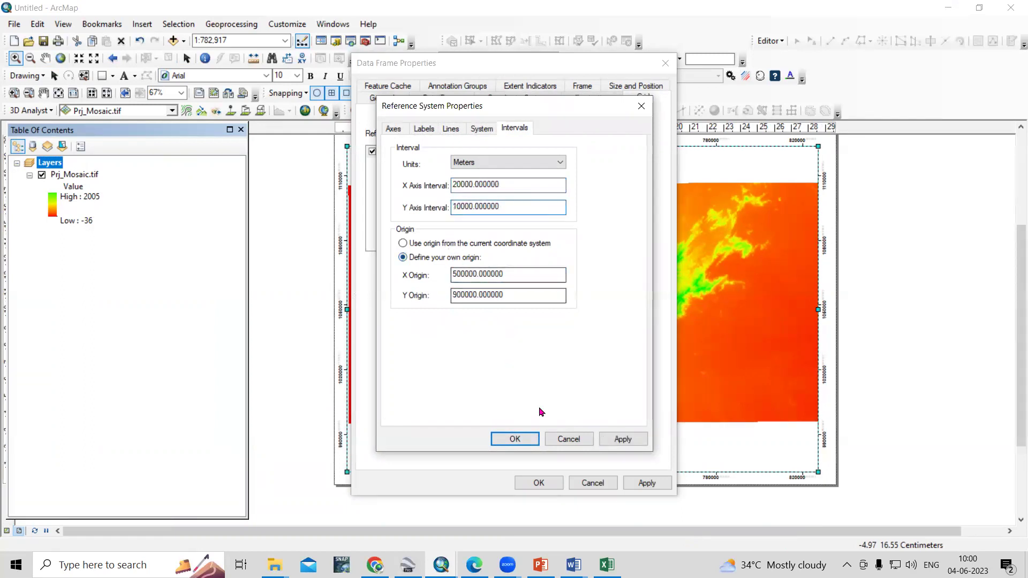
left_click(620, 440)
left_click(514, 438)
left_click(636, 481)
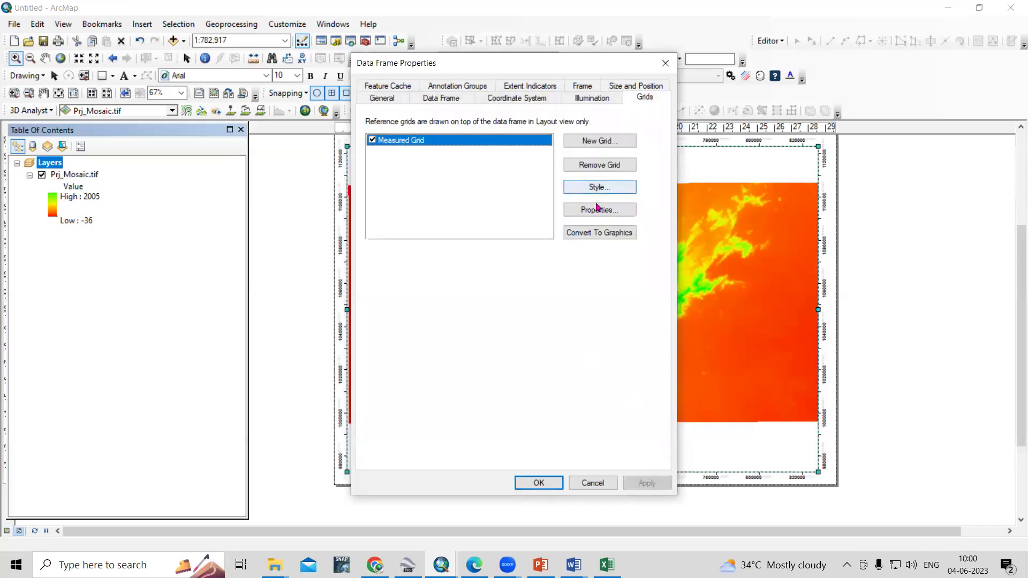
left_click(596, 209)
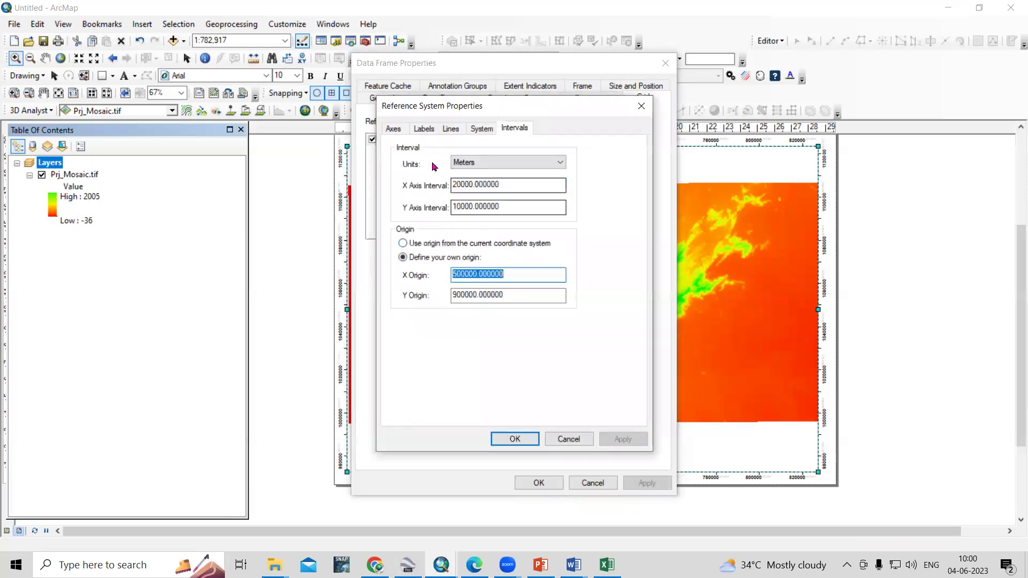
Set the grid coordinate label size to 11 and close Data Frame Properties
left_click(425, 129)
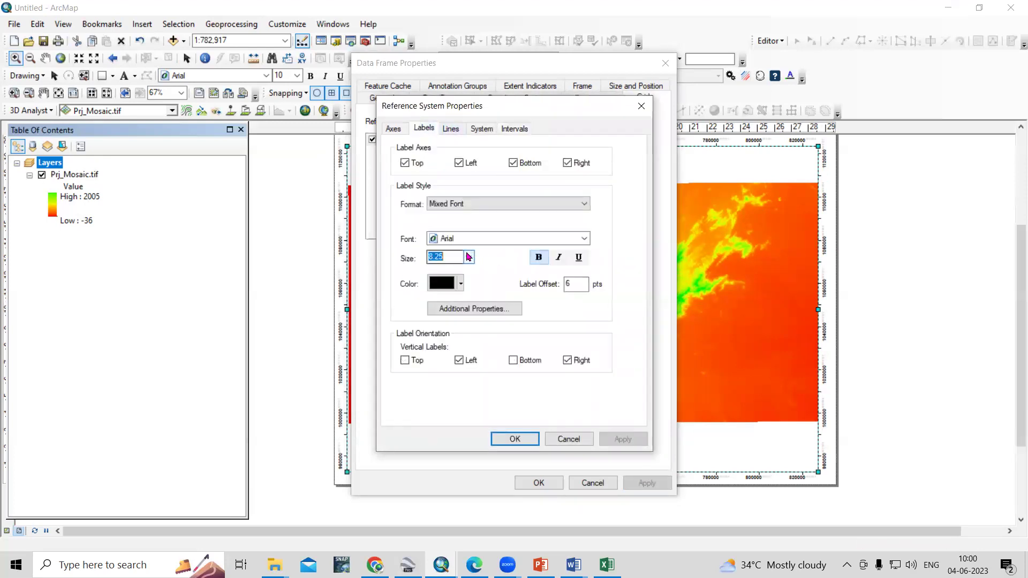
left_click(468, 257)
left_click(448, 296)
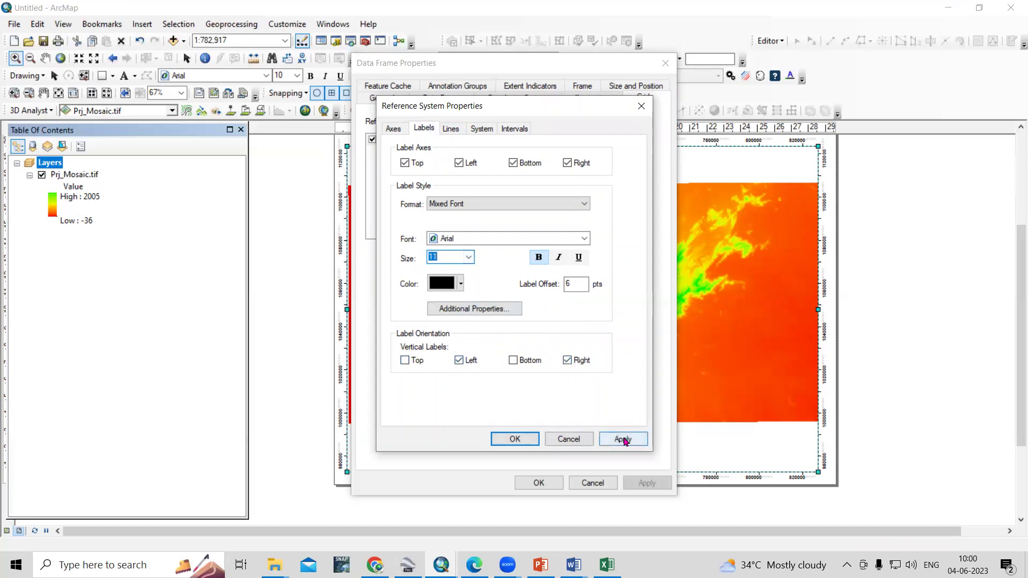
left_click(624, 438)
left_click(517, 439)
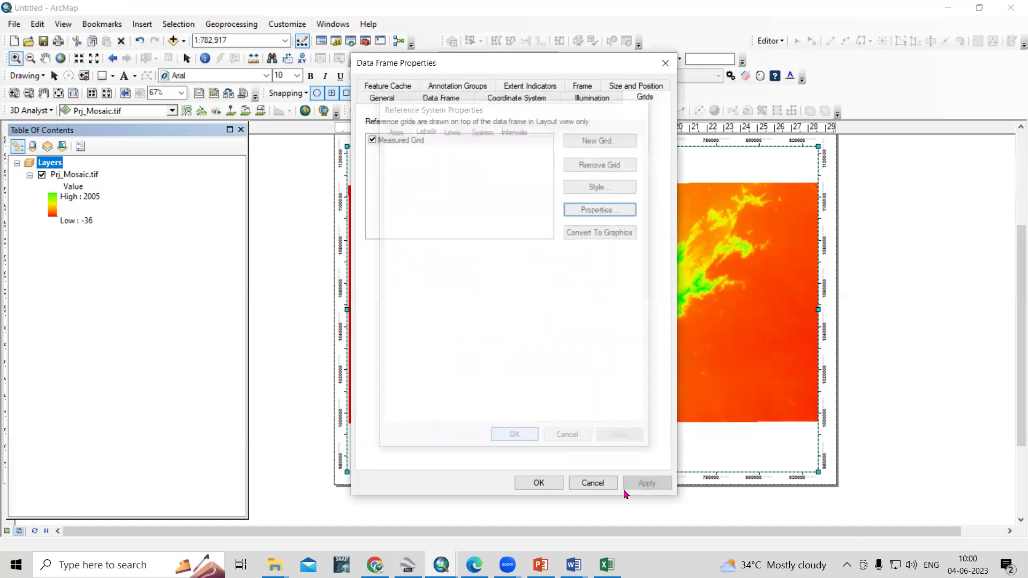
left_click(538, 482)
scroll(807, 276, "down", 1)
scroll(808, 276, "down", 2)
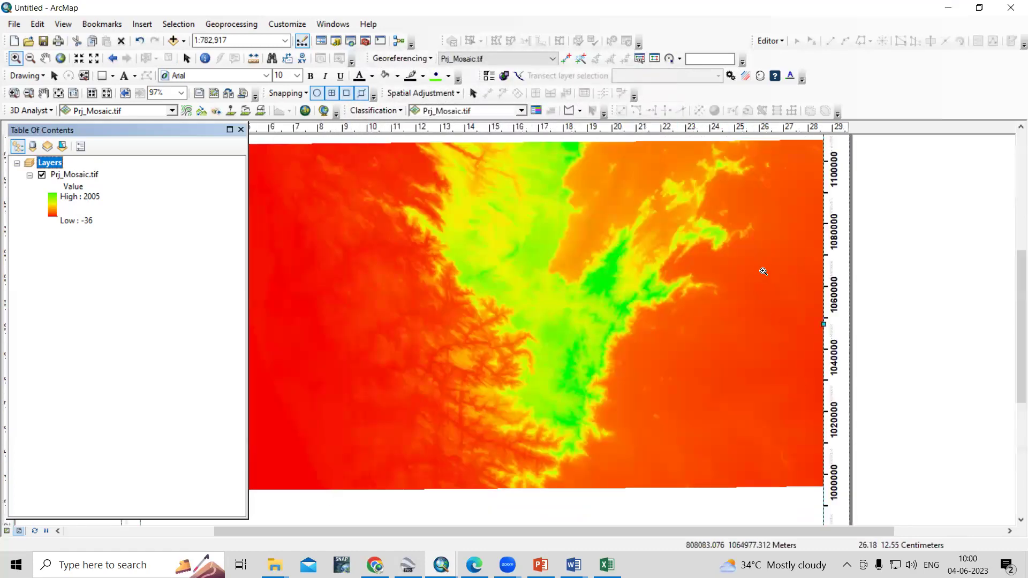
scroll(755, 270, "up", 1)
scroll(514, 317, "up", 1)
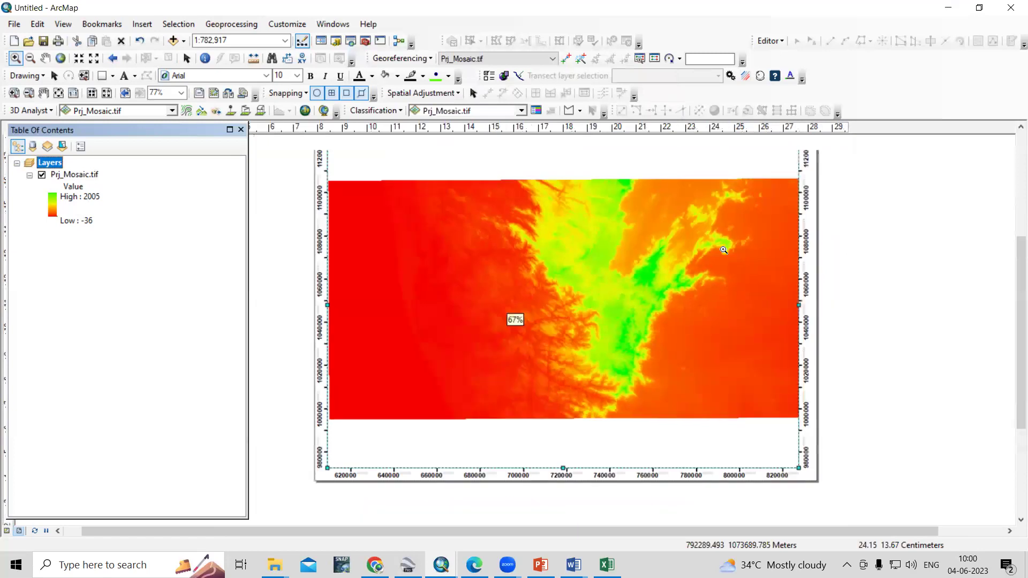
scroll(515, 316, "up", 1)
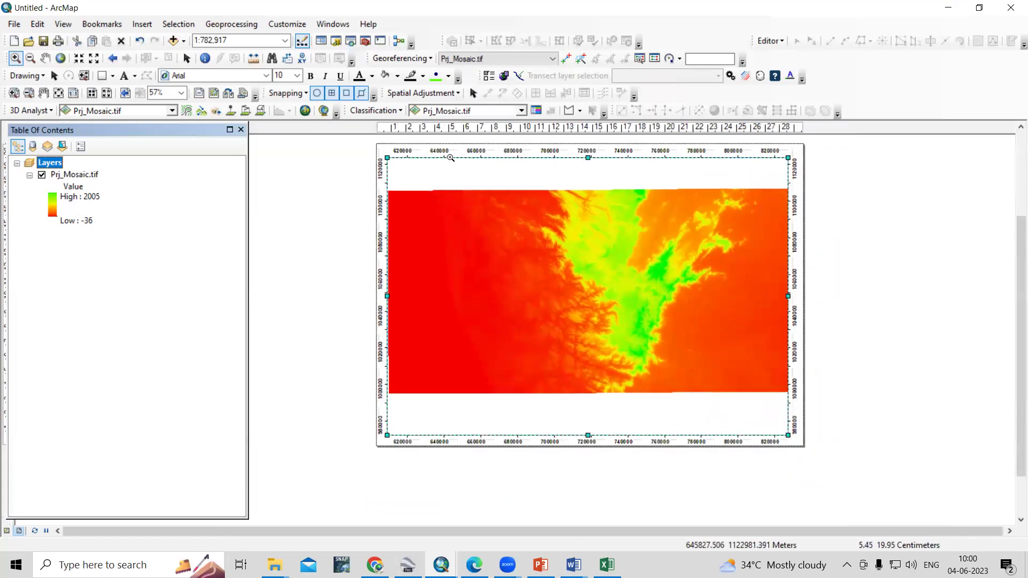
left_click(153, 28)
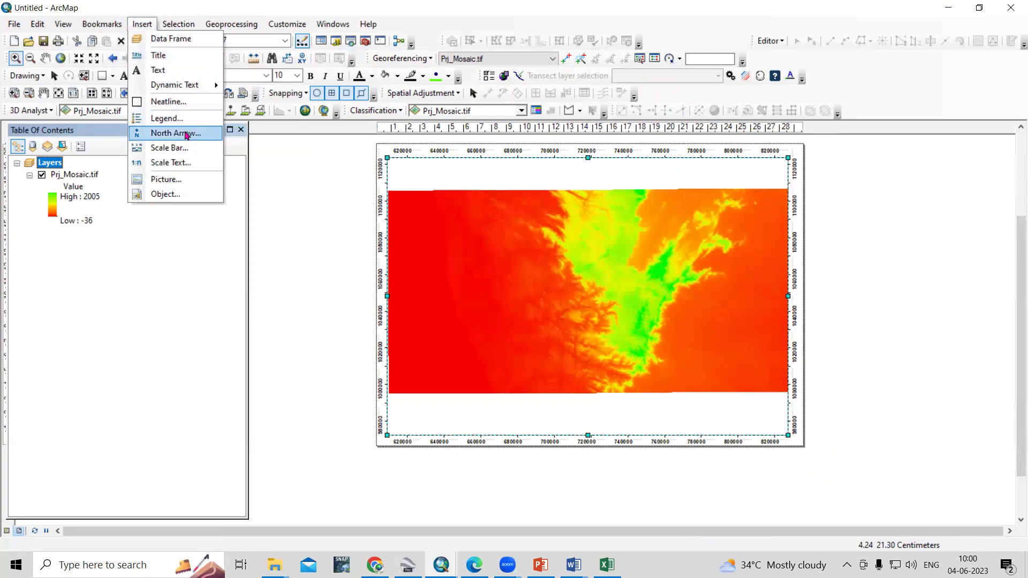
left_click(188, 274)
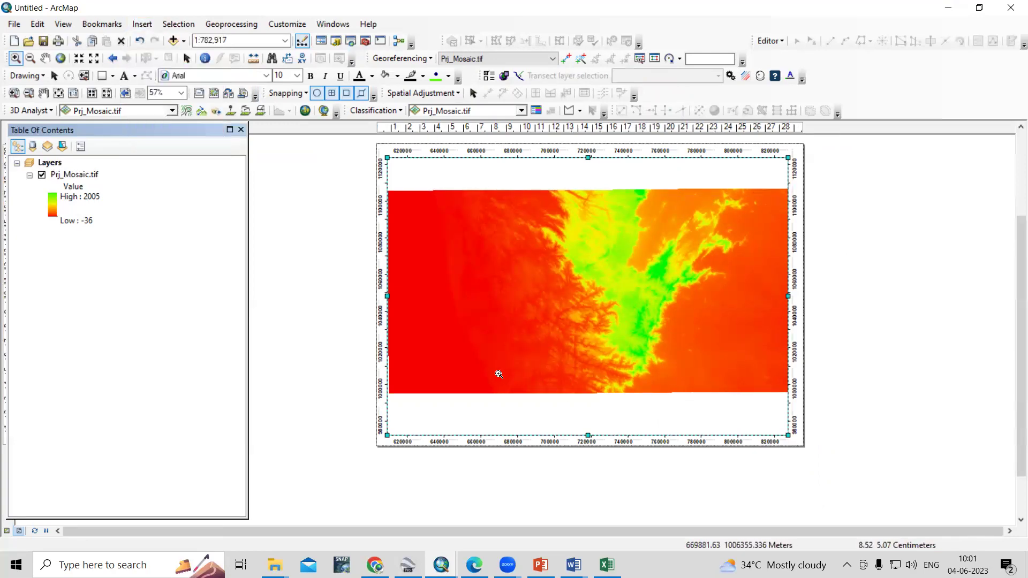